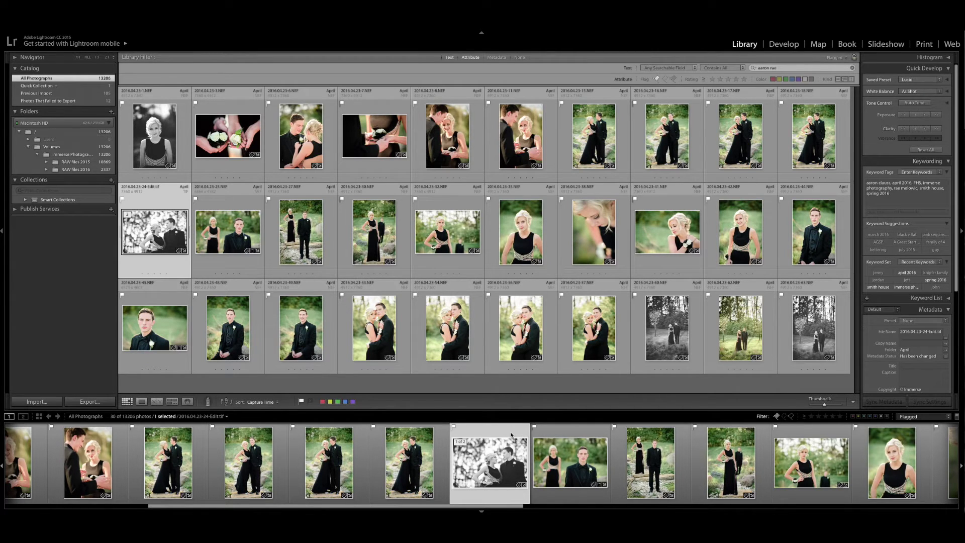
Select all 30 prom photos in the grid and switch to the Print module.
key(super+a)
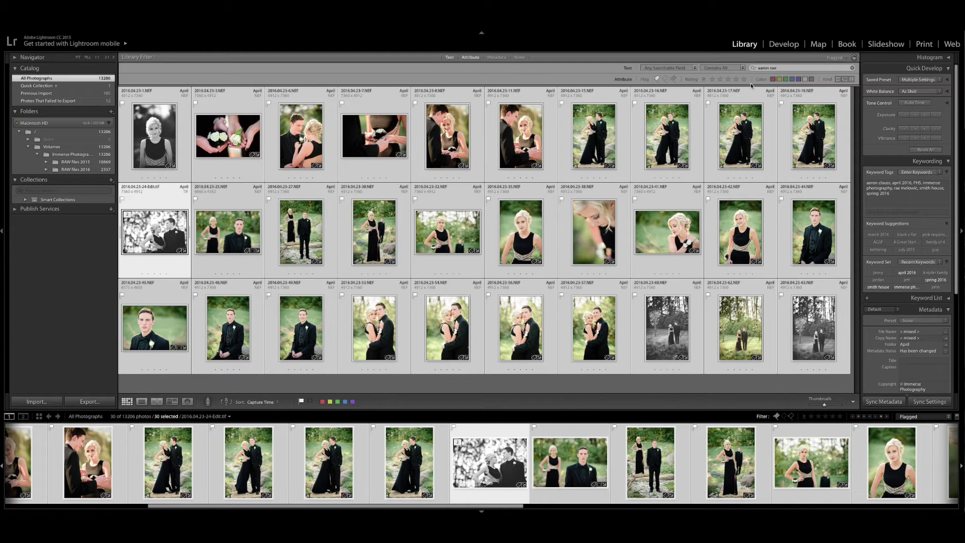
click(925, 44)
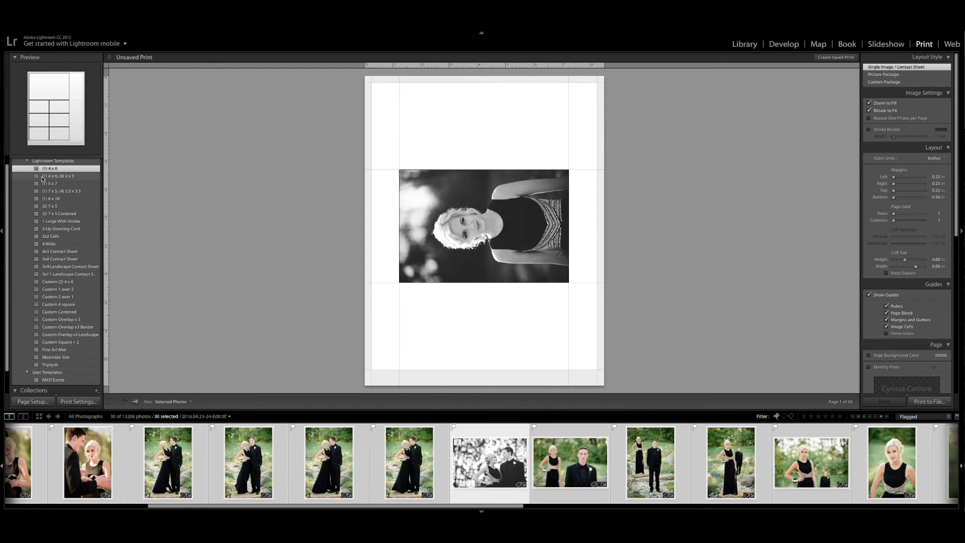
Define and apply a custom 5 × 3.5 in paper size in Page Setup.
click(35, 403)
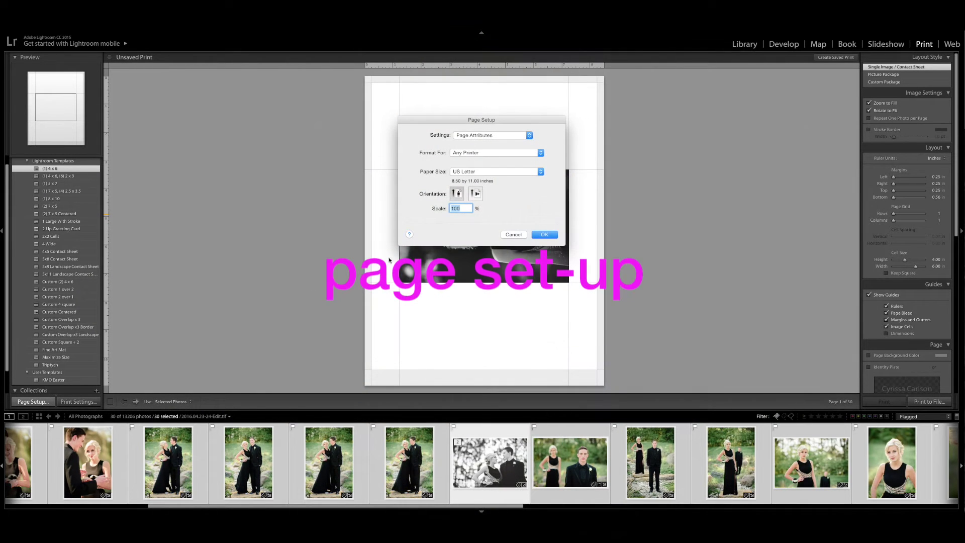
click(497, 172)
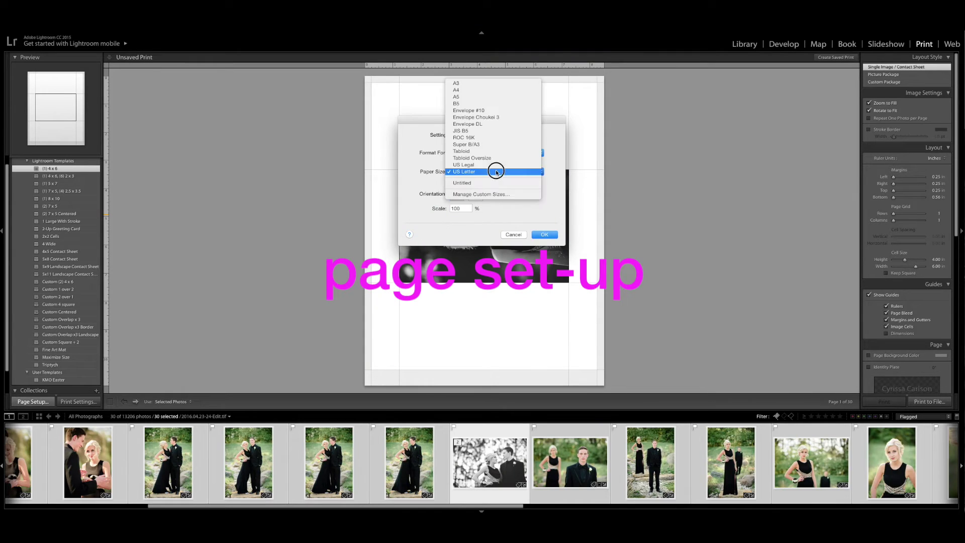
click(496, 197)
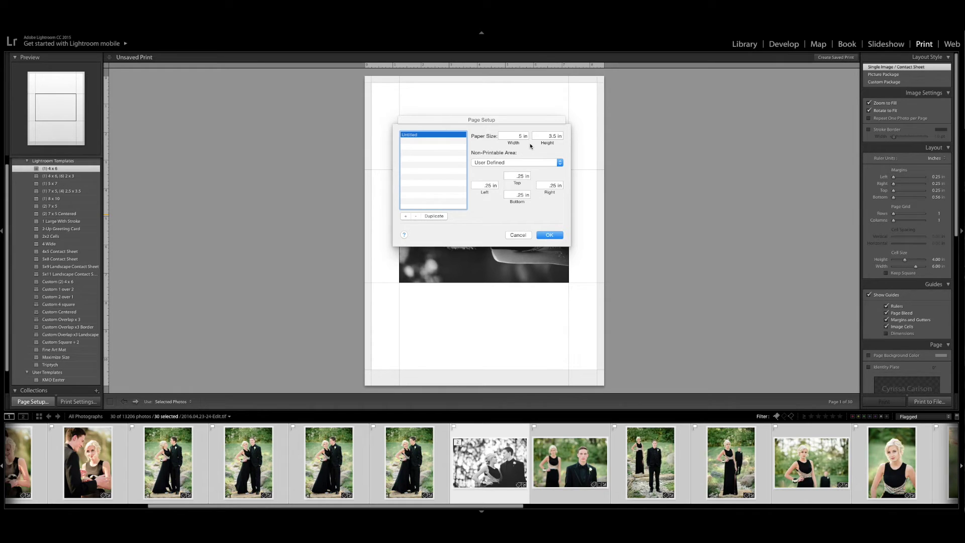
click(550, 235)
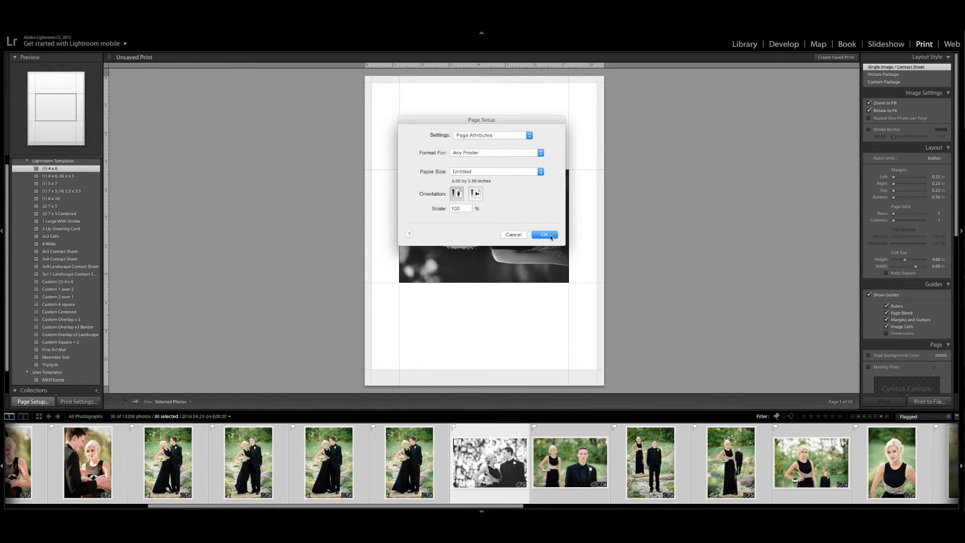
click(546, 235)
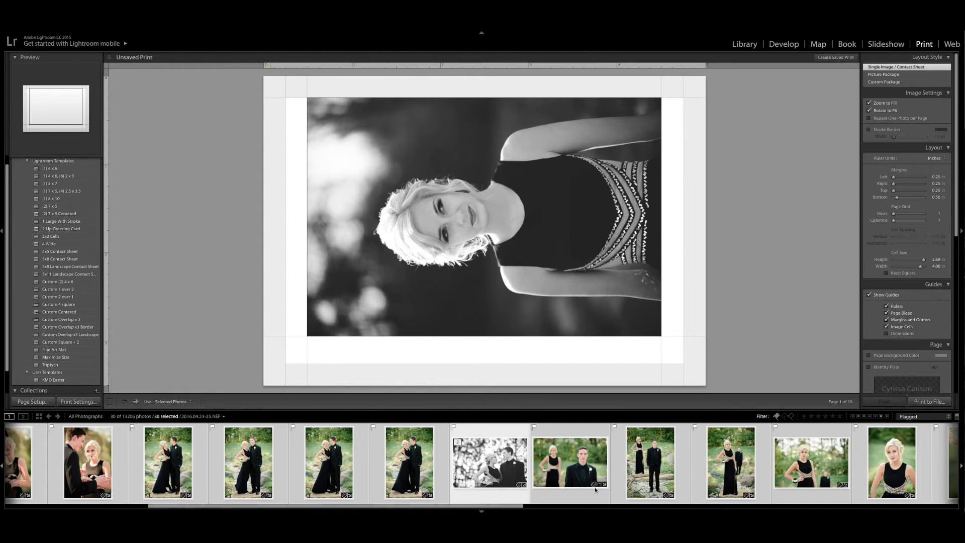
Select only the black-and-white couple thumbnail in the filmstrip, making the print 1 page.
click(501, 495)
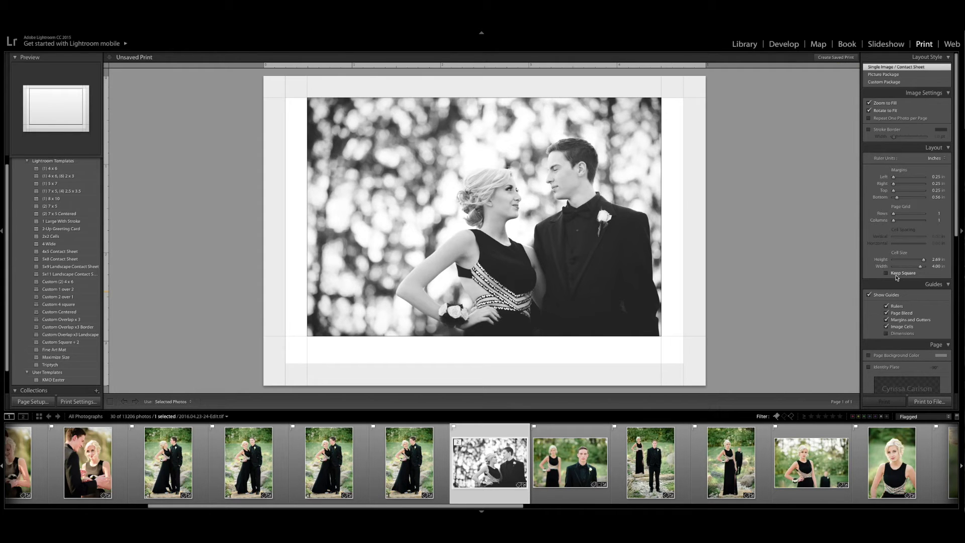
click(869, 131)
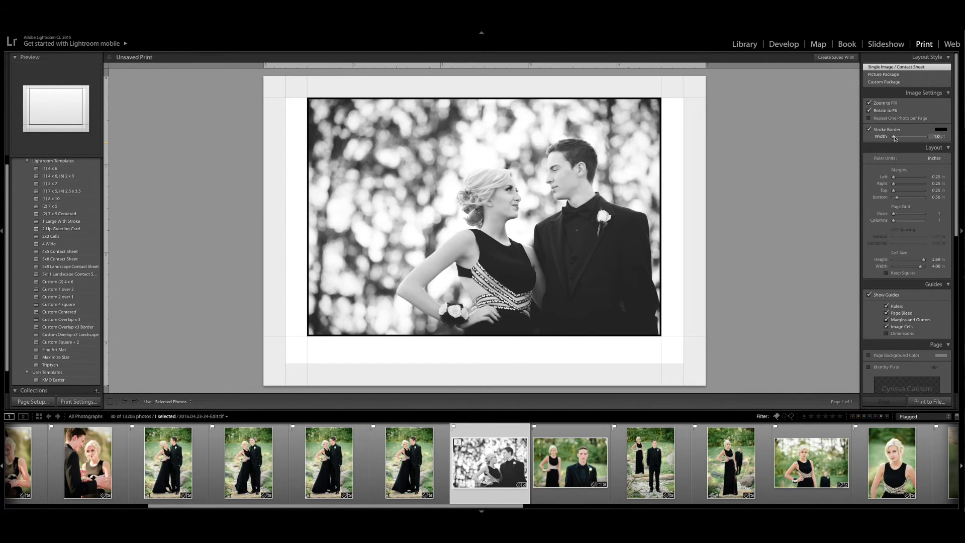
mouse_move(893, 138)
mouse_down()
mouse_move(905, 137)
mouse_move(893, 139)
mouse_up()
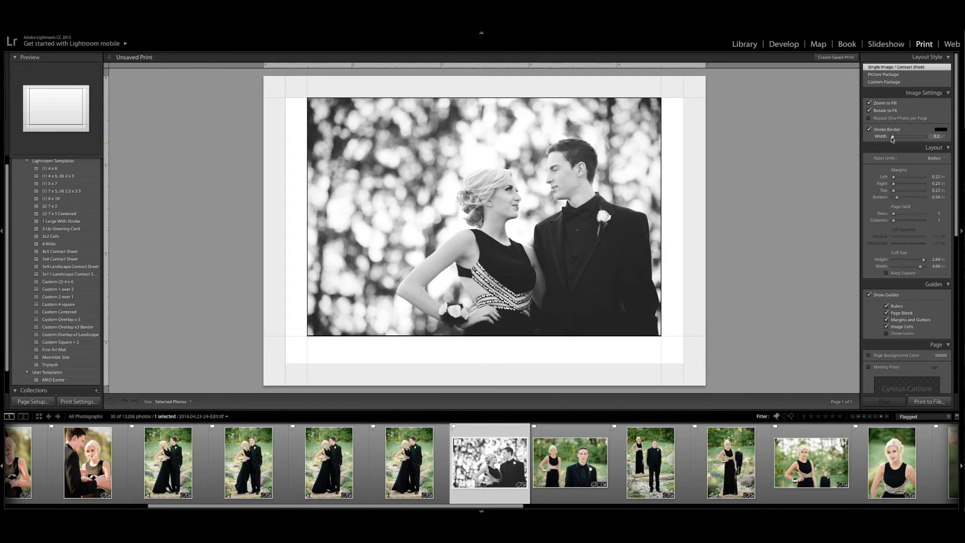
click(870, 130)
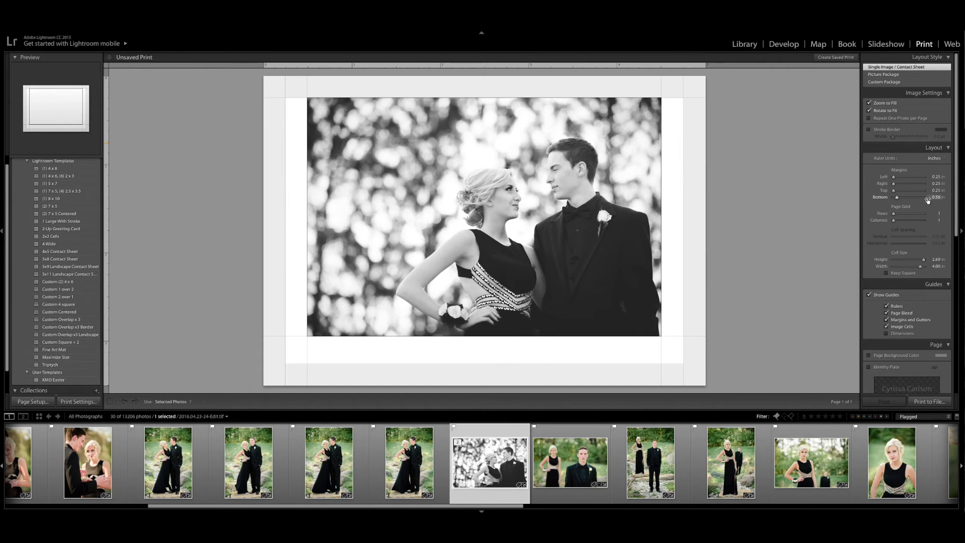
click(898, 198)
Set the bottom margin to 0.25 in and the cell size to 4.50 × 3.00 in.
drag(897, 198, 890, 199)
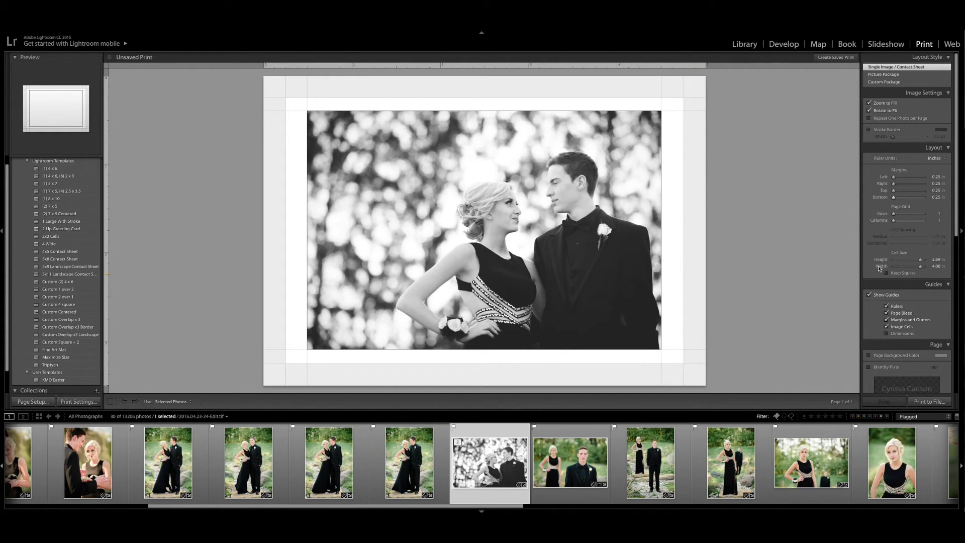
drag(920, 259, 924, 260)
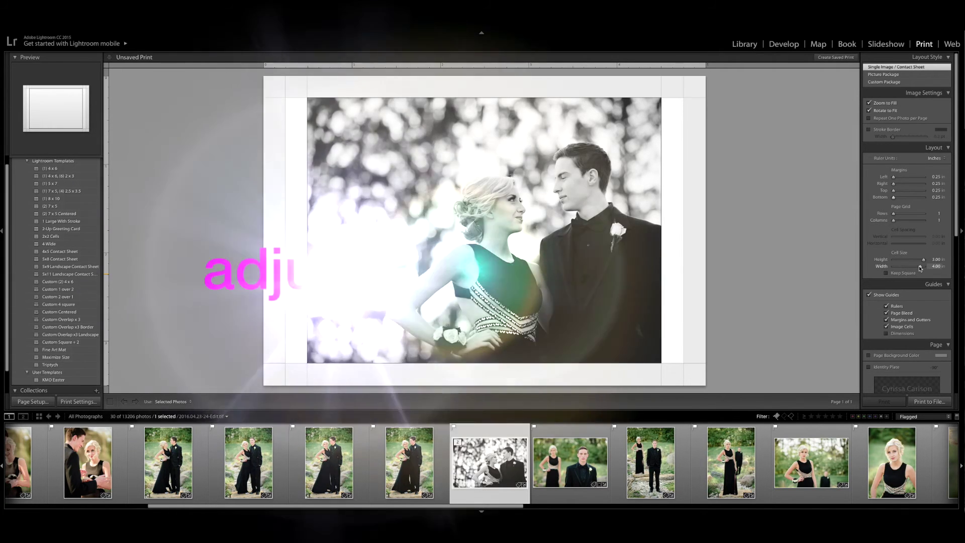
drag(920, 267, 929, 267)
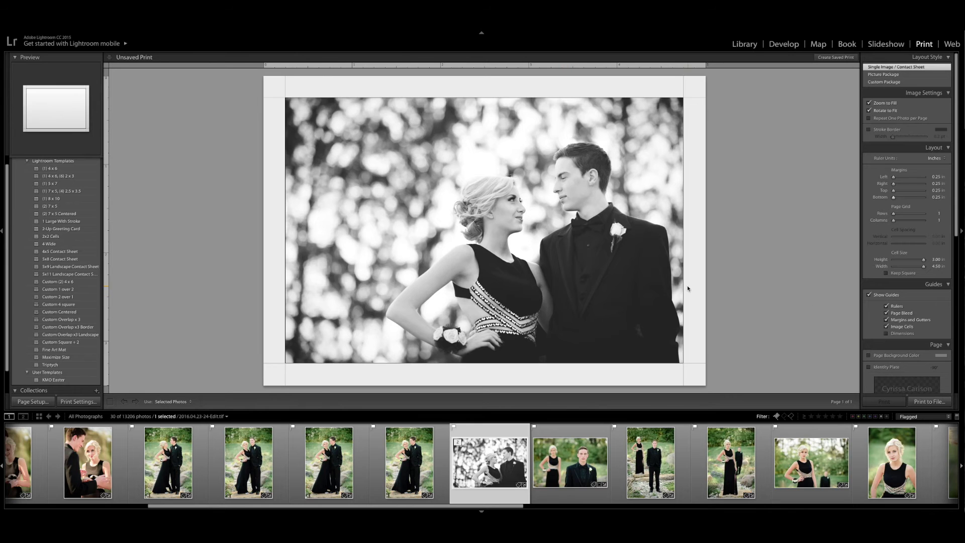
scroll(927, 239, down, 10)
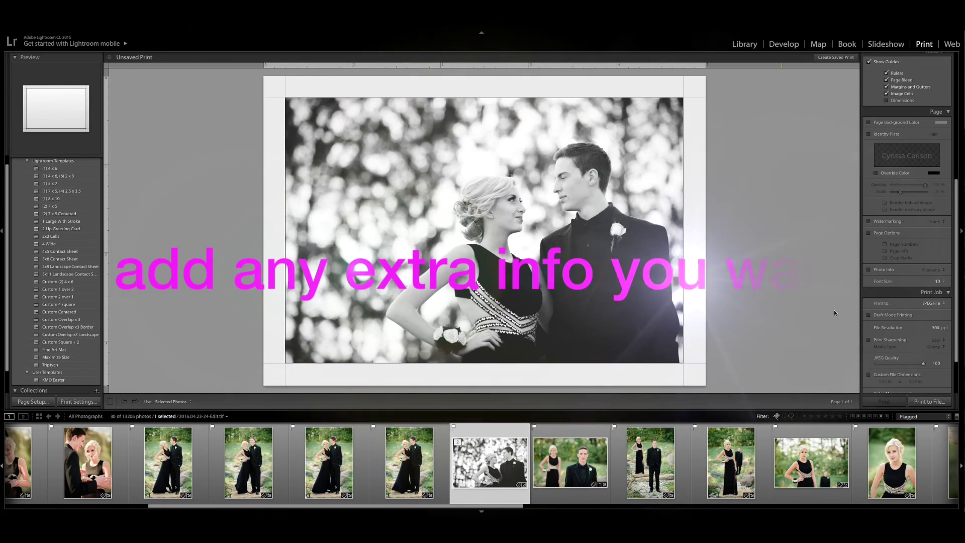
scroll(909, 303, down, 2)
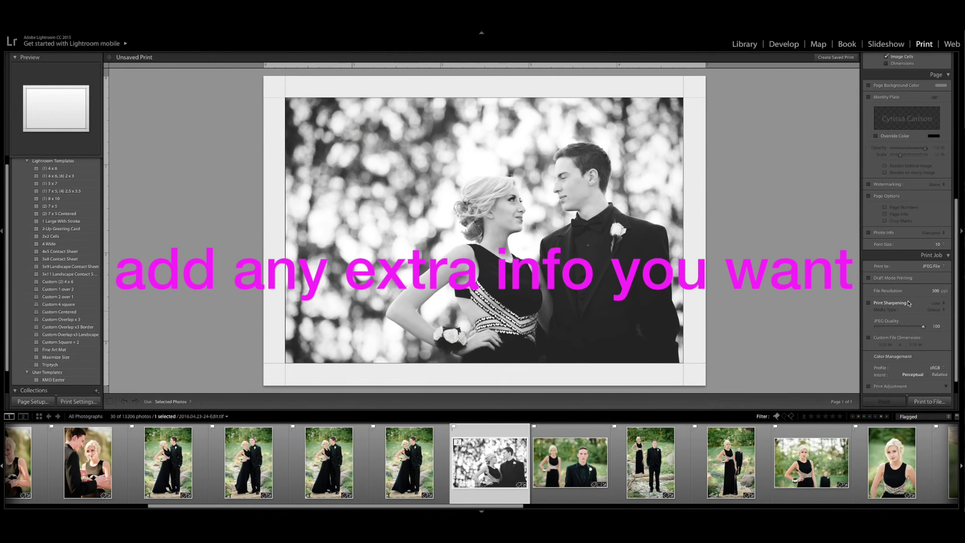
click(871, 303)
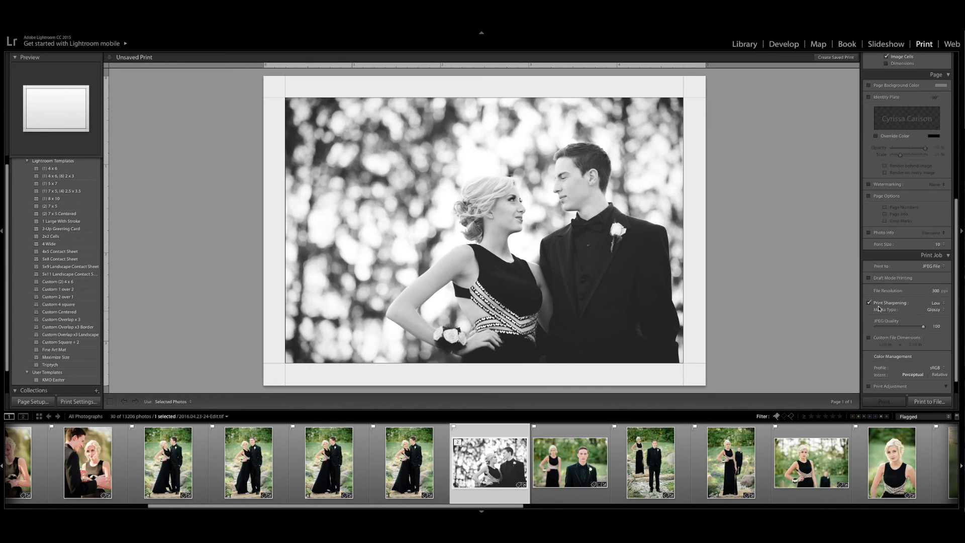
click(869, 304)
Print to a JPEG file saved in a new 'Print' folder under Client Galleries > PROOFS.
click(931, 402)
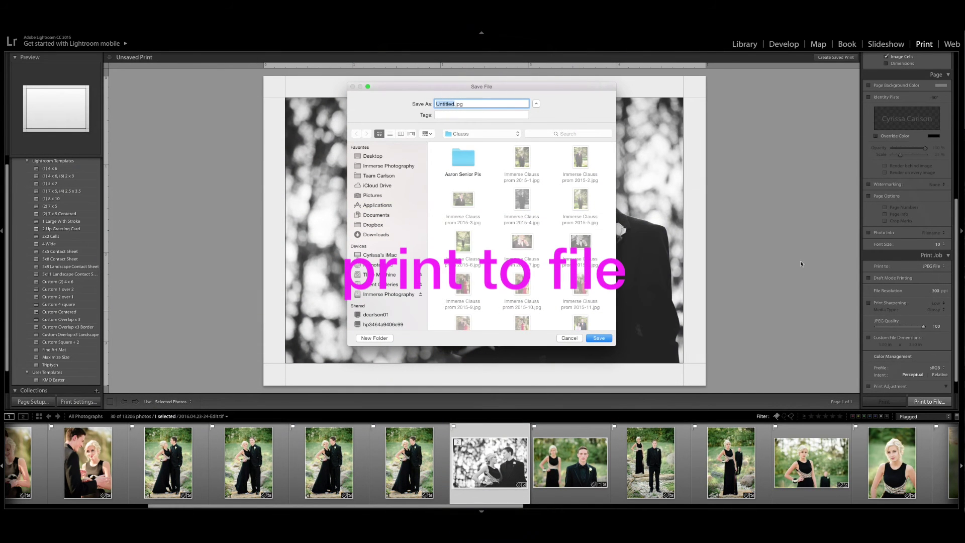
click(394, 297)
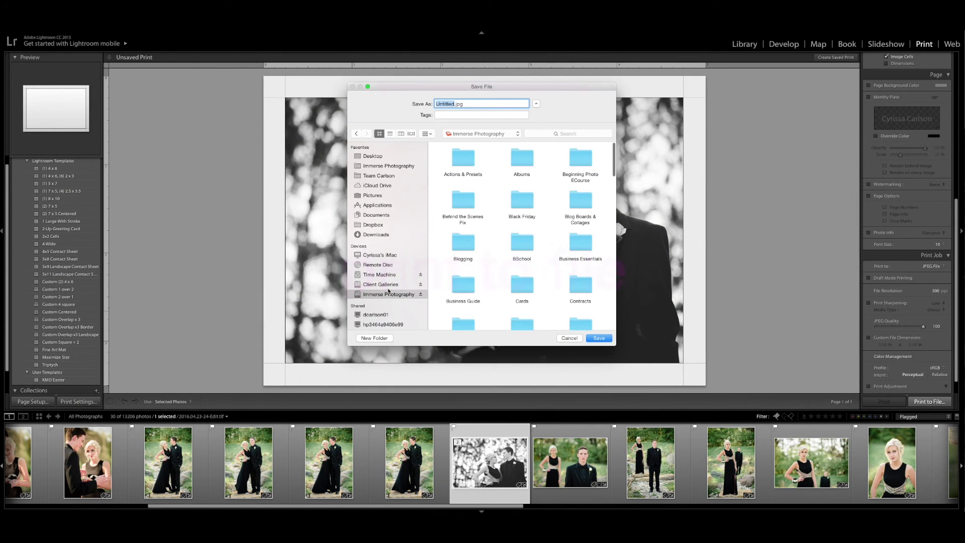
click(388, 284)
double_click(472, 204)
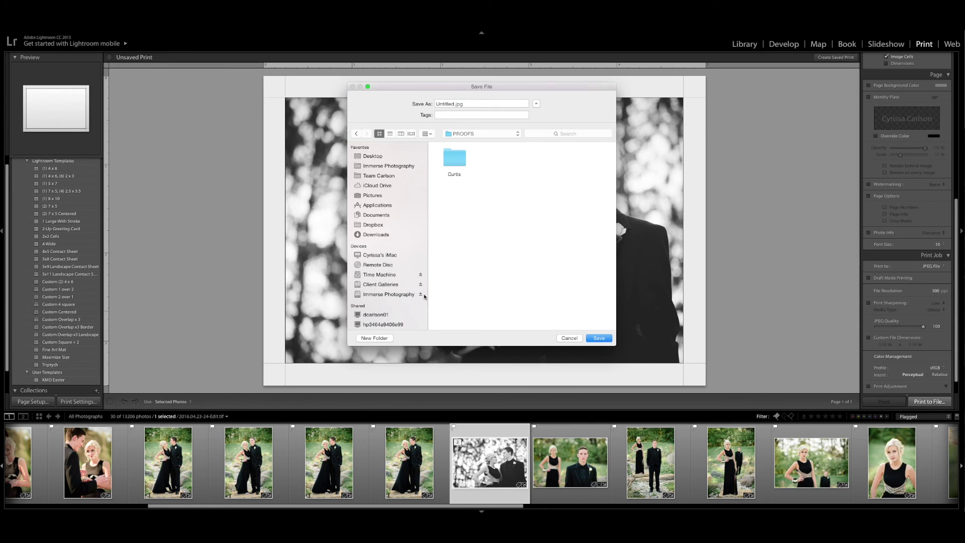
click(374, 338)
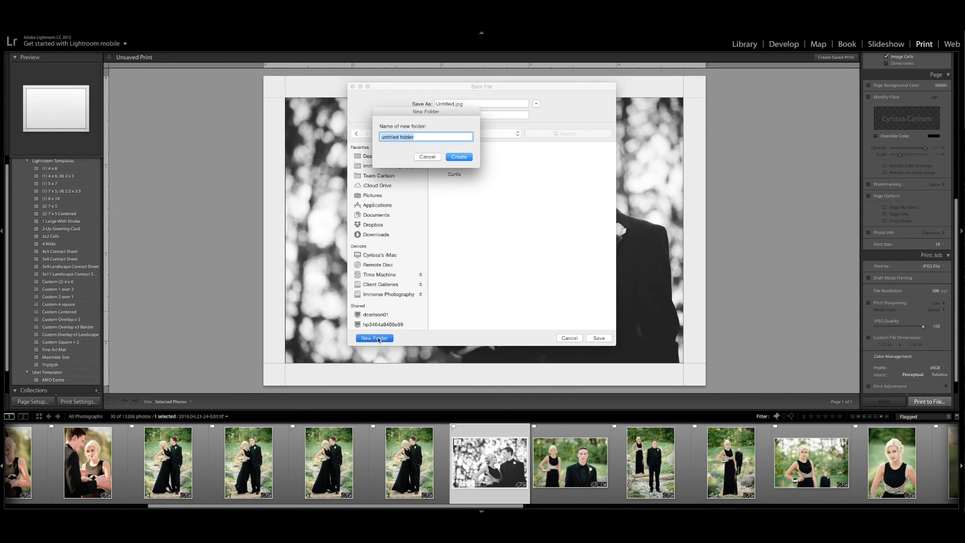
text(Print)
click(463, 156)
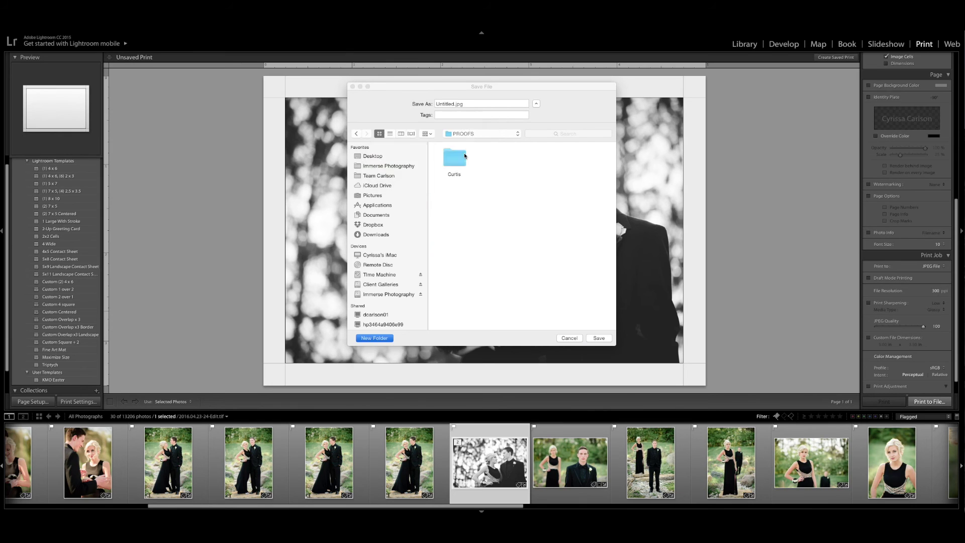
click(599, 338)
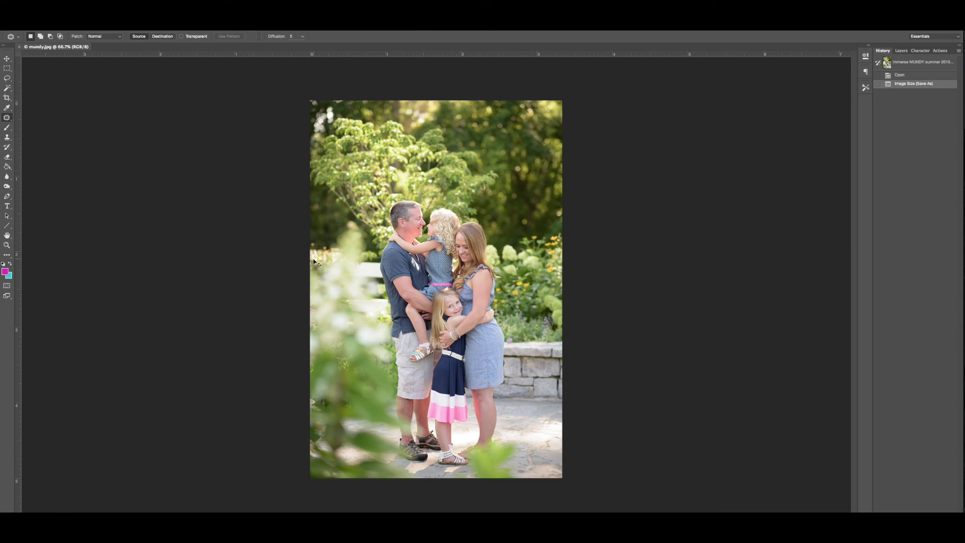
Open Untitled.jpg from Client Galleries > PROOFS > PROM in Photoshop.
key(super+o)
click(256, 197)
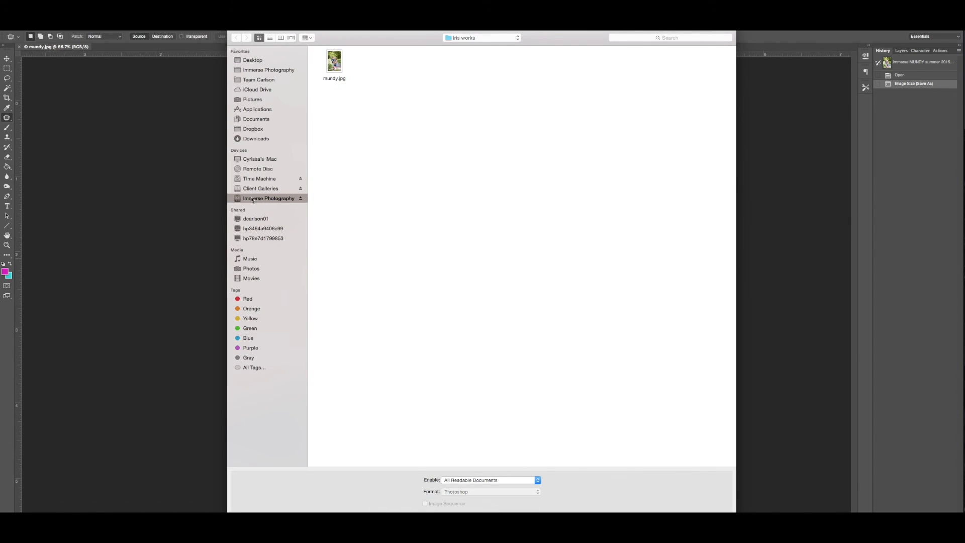
click(256, 190)
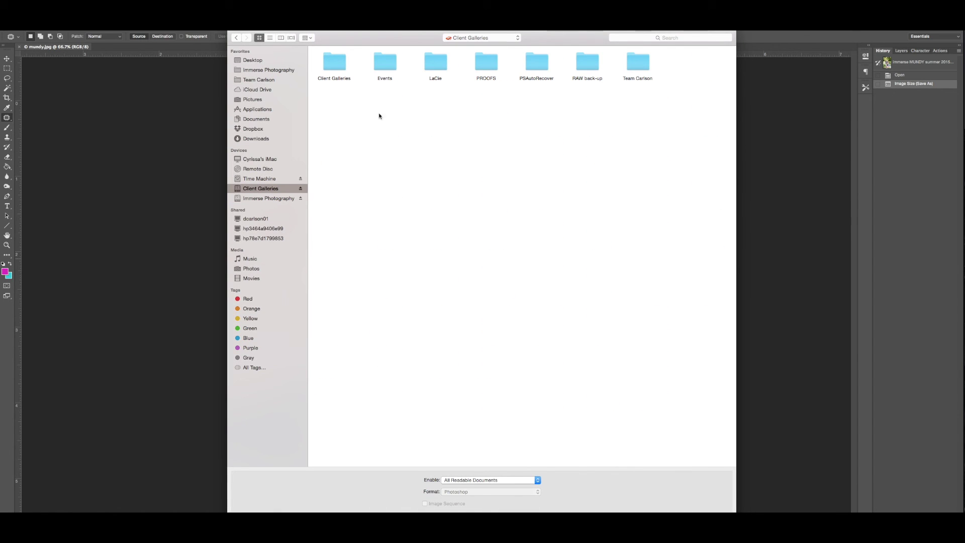
double_click(486, 62)
double_click(391, 61)
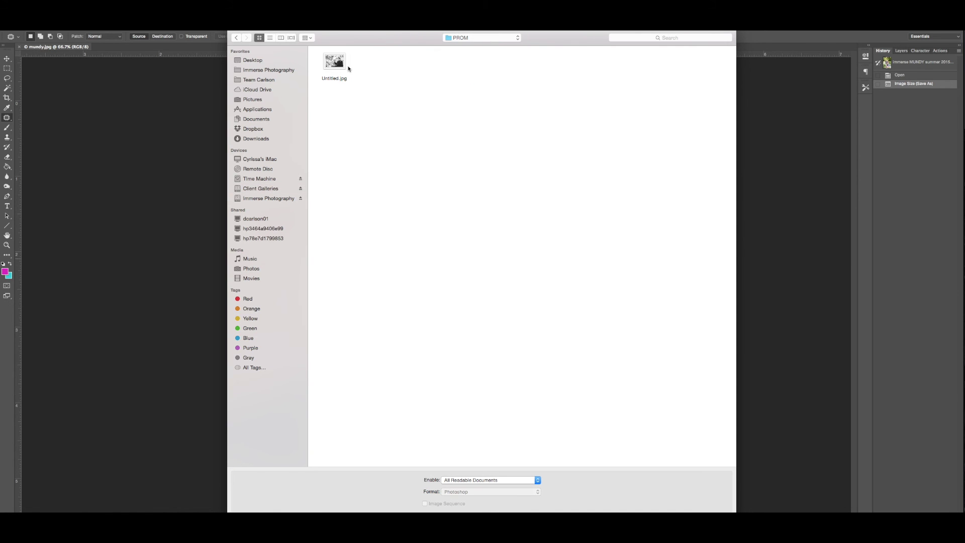
click(336, 65)
double_click(335, 64)
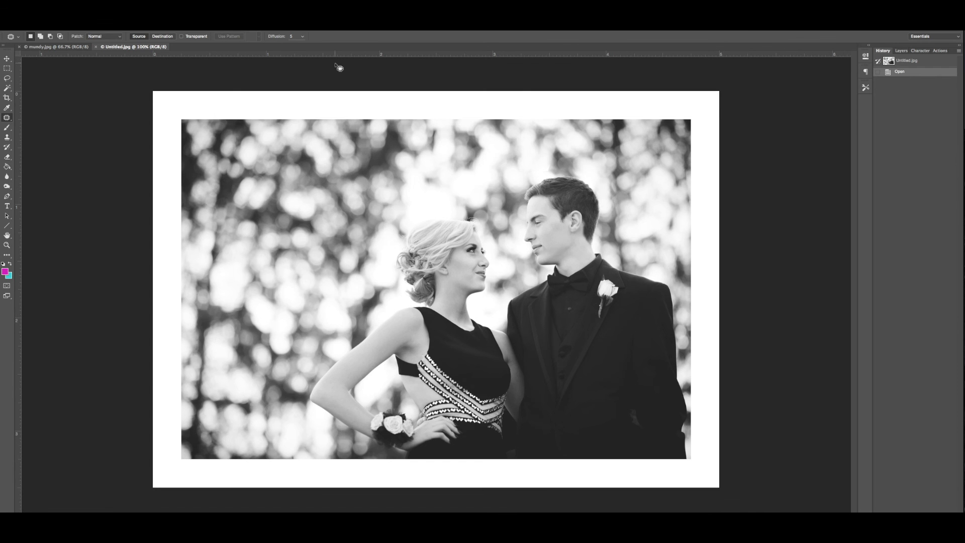